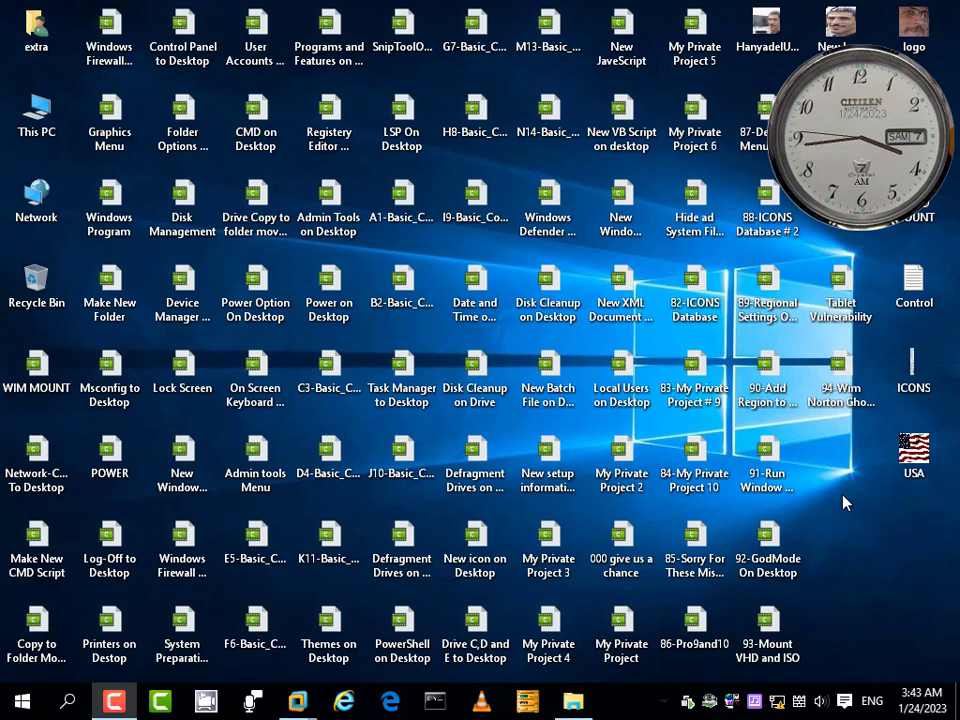
- Switch to the Windows Live virtual machine in VMware Workstation and set its CD/DVD drive to the PW7_USA ISO image
{"action": "mouse_move", "coordinate": [305, 705]}
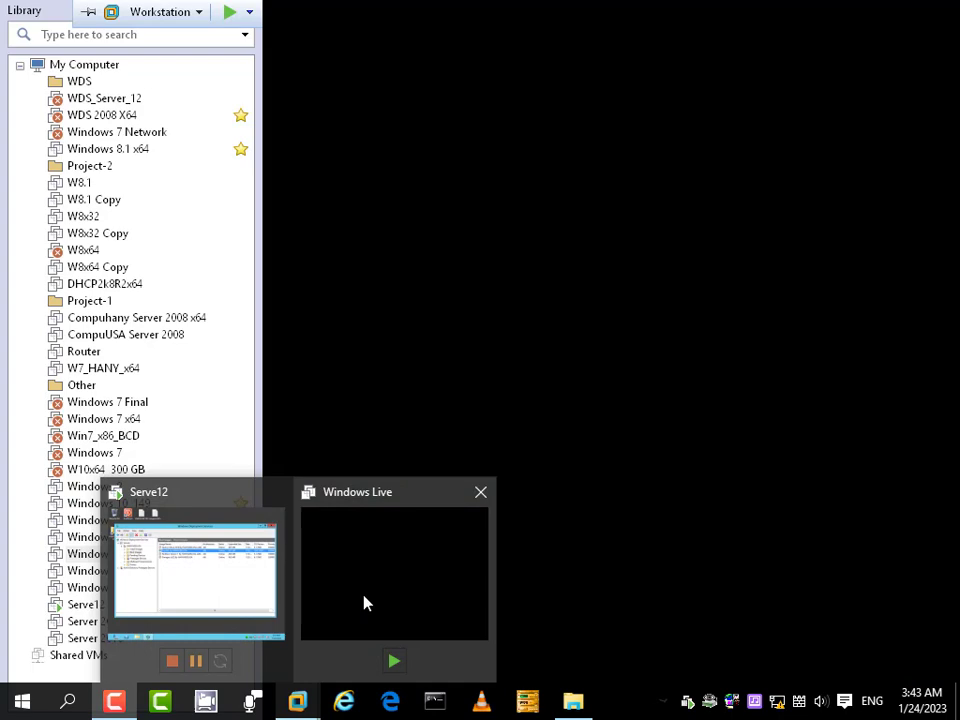
{"action": "left_click", "coordinate": [366, 604]}
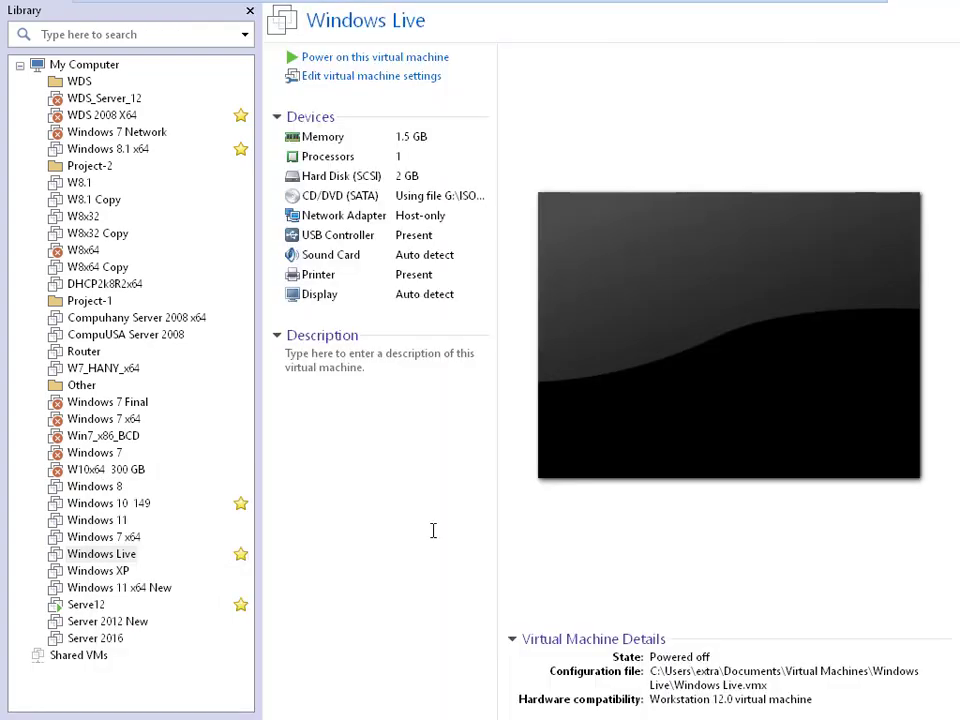
{"action": "double_click", "coordinate": [427, 197]}
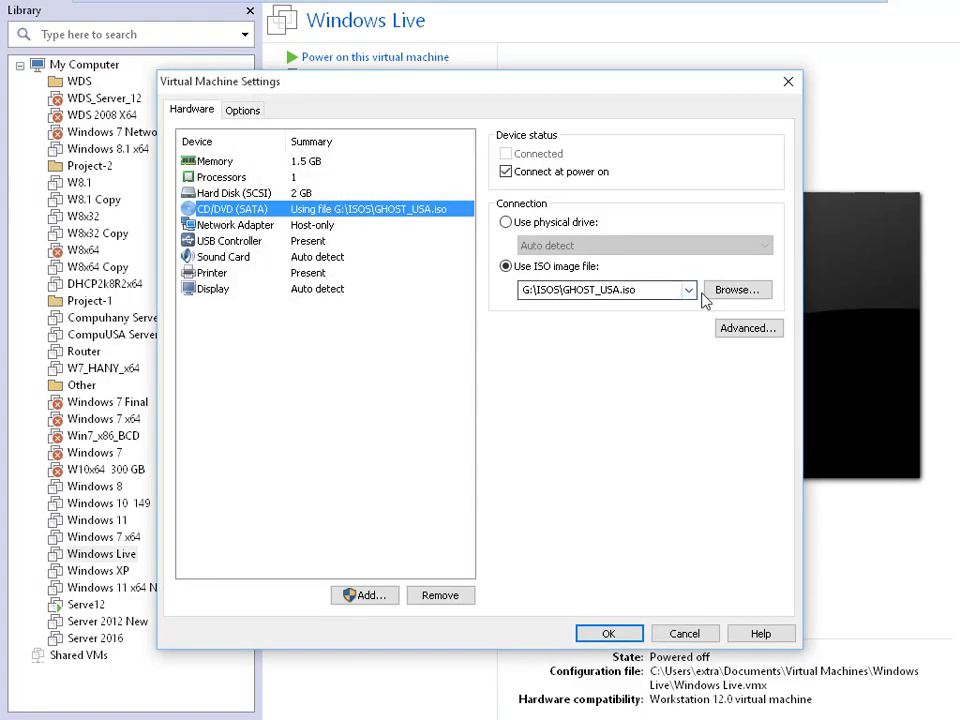
{"action": "left_click", "coordinate": [737, 290]}
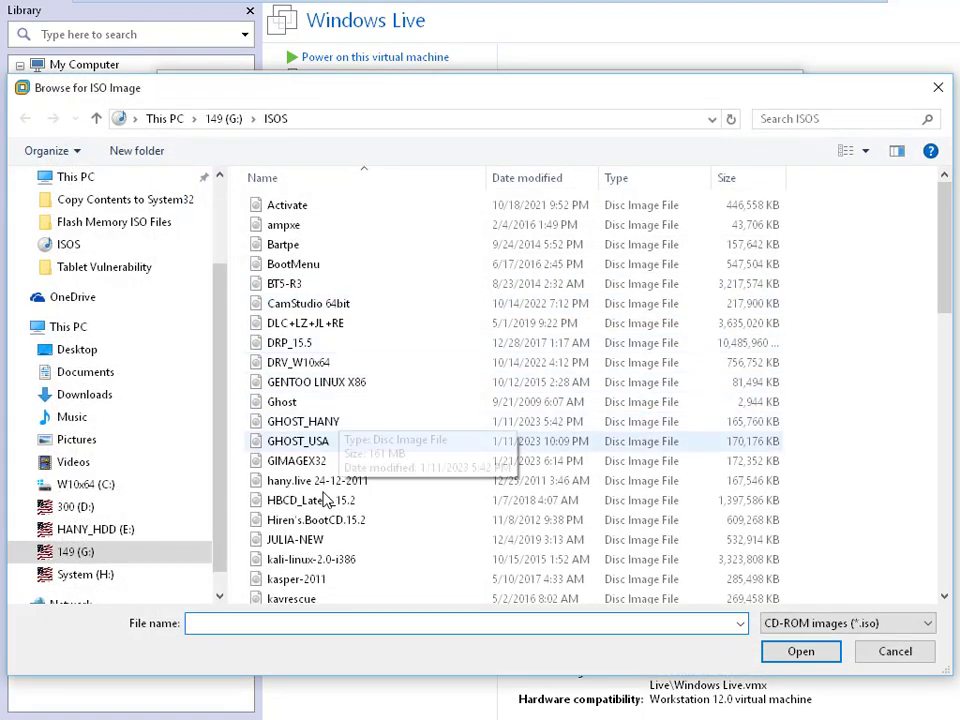
{"action": "left_click", "coordinate": [320, 499]}
{"action": "scroll", "coordinate": [322, 498], "scroll_direction": "down", "scroll_amount": 11}
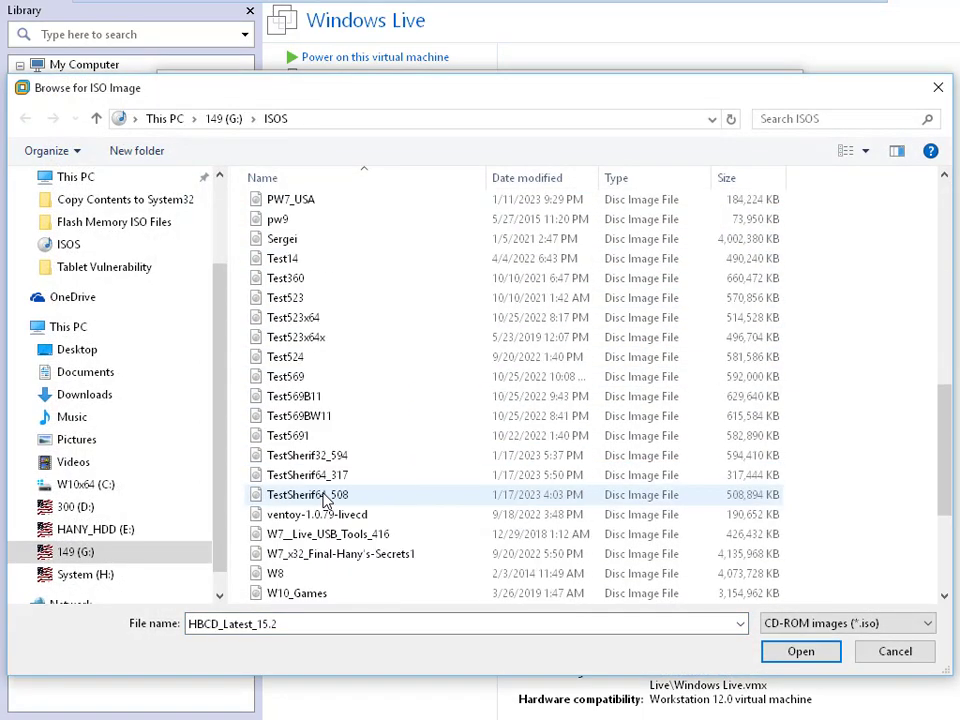
{"action": "scroll", "coordinate": [306, 396], "scroll_direction": "up", "scroll_amount": 3}
{"action": "left_click", "coordinate": [300, 383]}
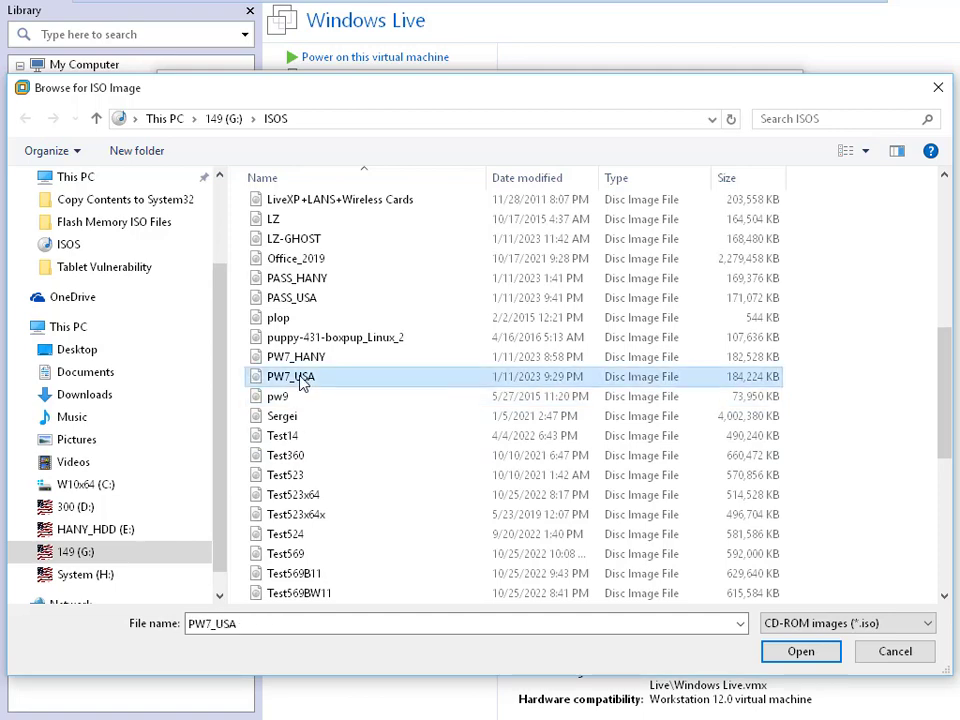
{"action": "left_click", "coordinate": [810, 655]}
{"action": "left_click", "coordinate": [610, 634]}
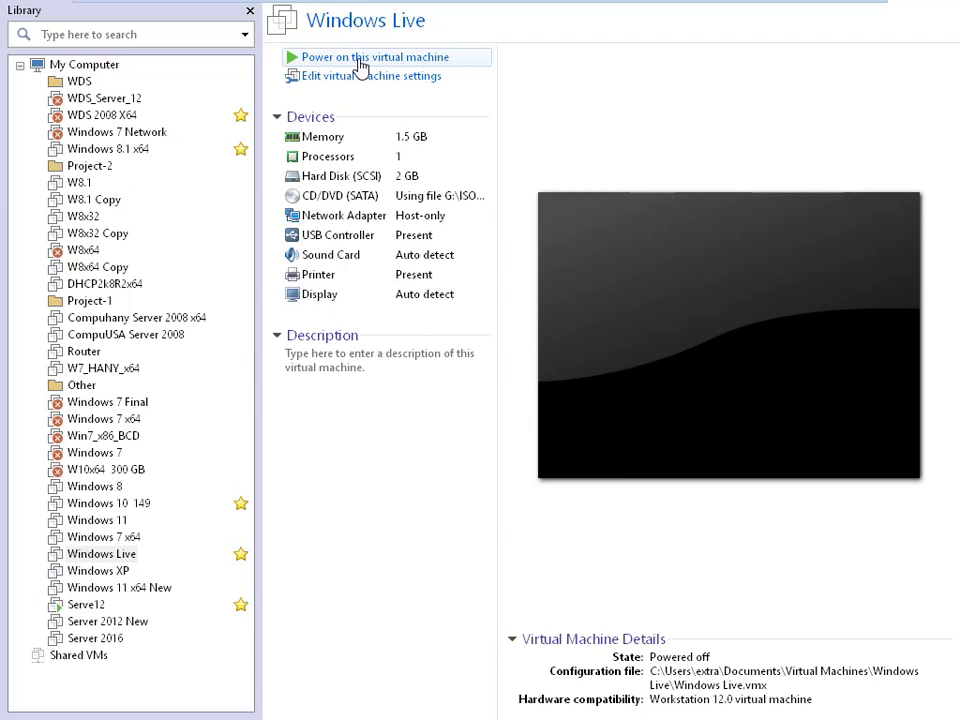
- Power on the Windows Live virtual machine, boot it from the CD-ROM drive and start the Partition Wizard 7 entry
{"action": "left_click", "coordinate": [360, 58]}
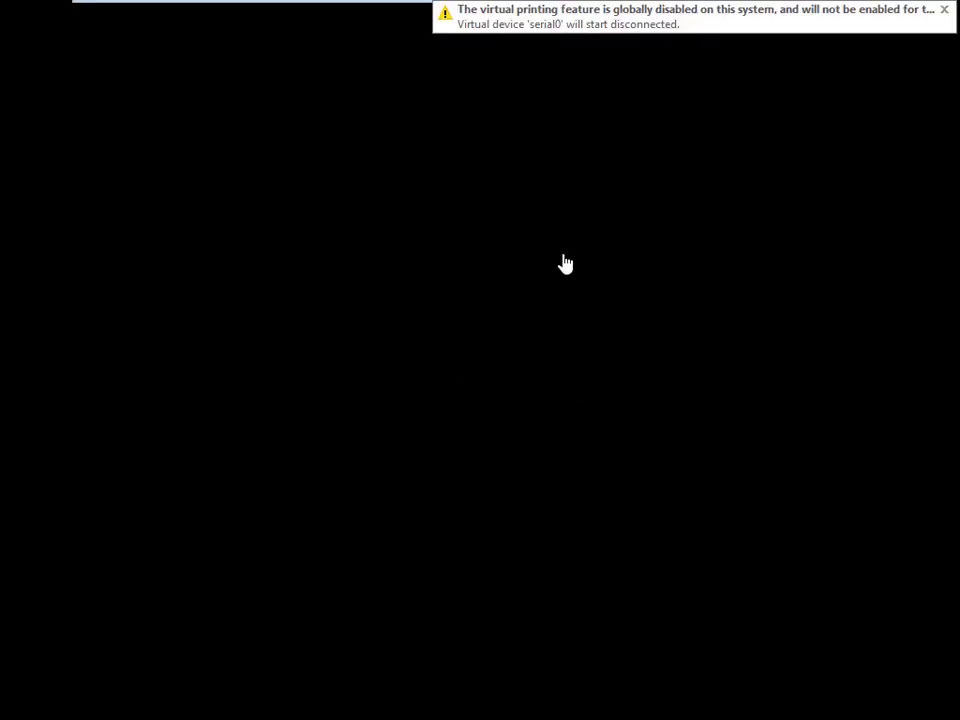
{"action": "left_click", "coordinate": [565, 263]}
{"action": "key", "text": "Escape"}
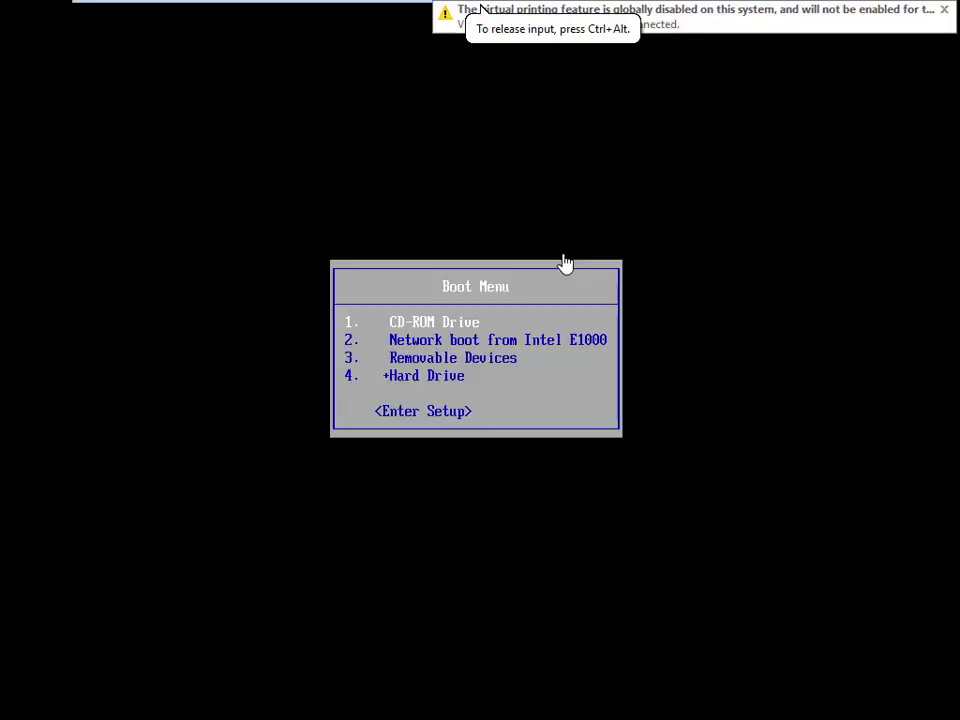
{"action": "key", "text": "Down"}
{"action": "key", "text": "Return"}
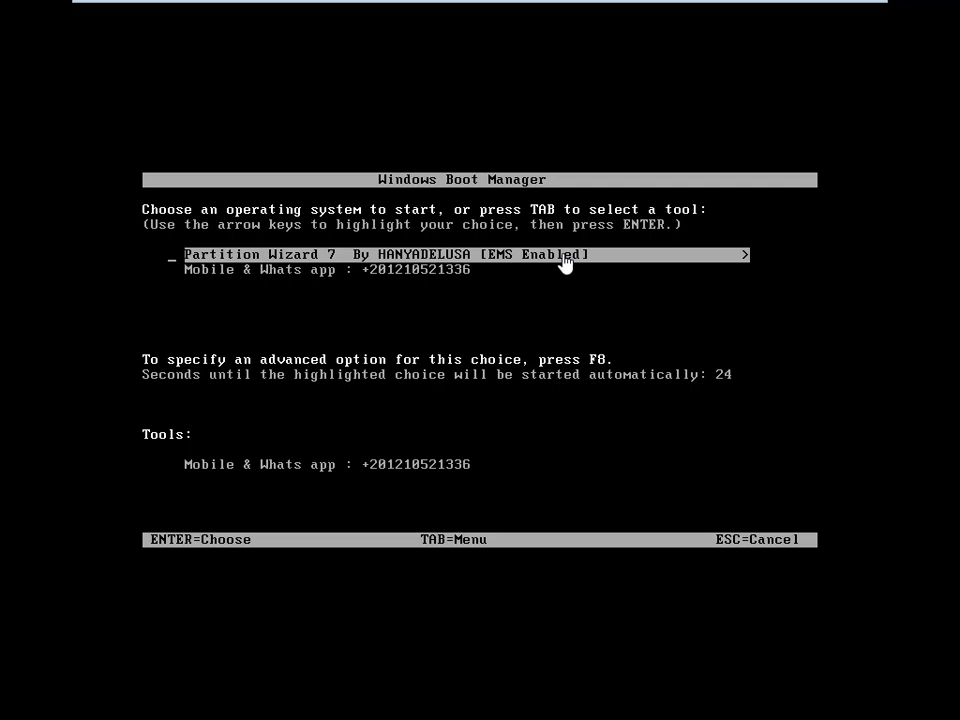
{"action": "key", "text": "Return"}
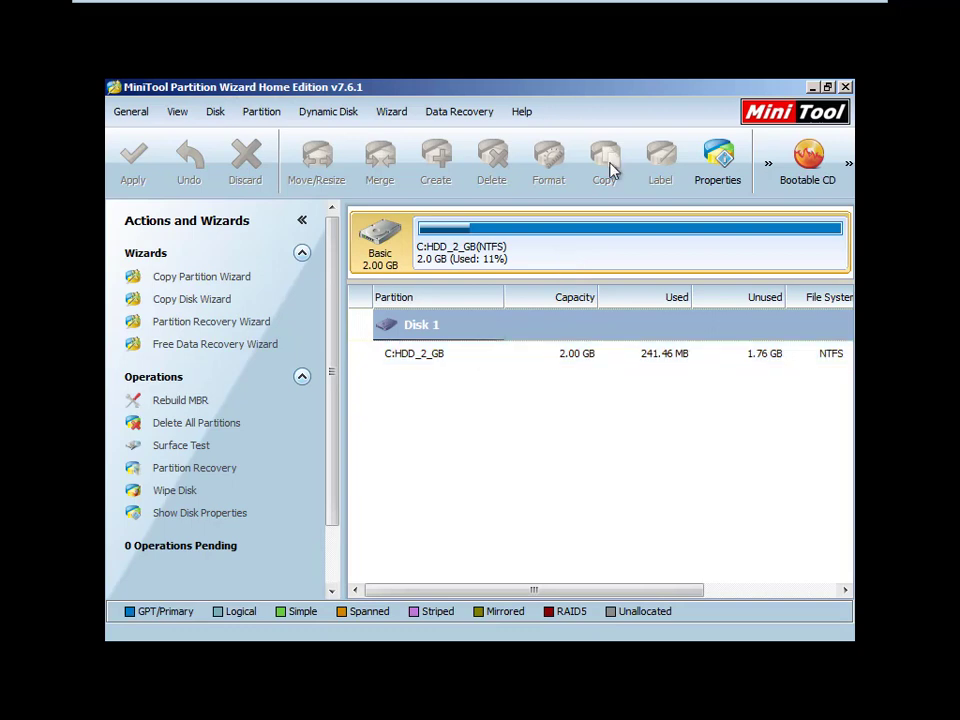
- Shrink the C: partition to about 634 MB with Move/Resize, leaving the unallocated space after it
{"action": "right_click", "coordinate": [480, 240]}
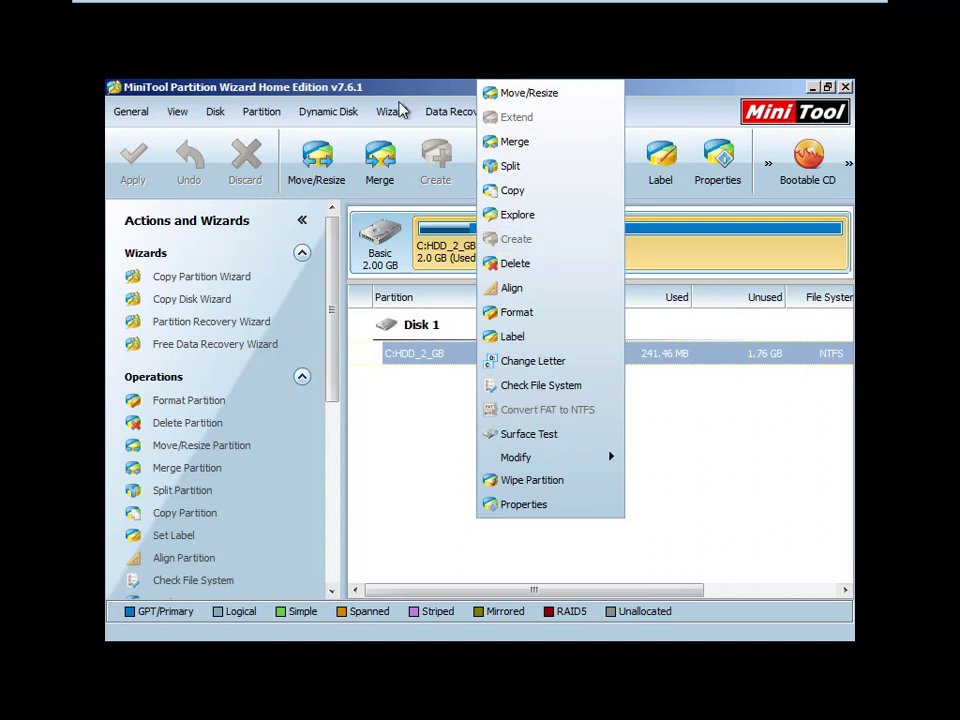
{"action": "left_click", "coordinate": [401, 96]}
{"action": "right_click", "coordinate": [537, 249]}
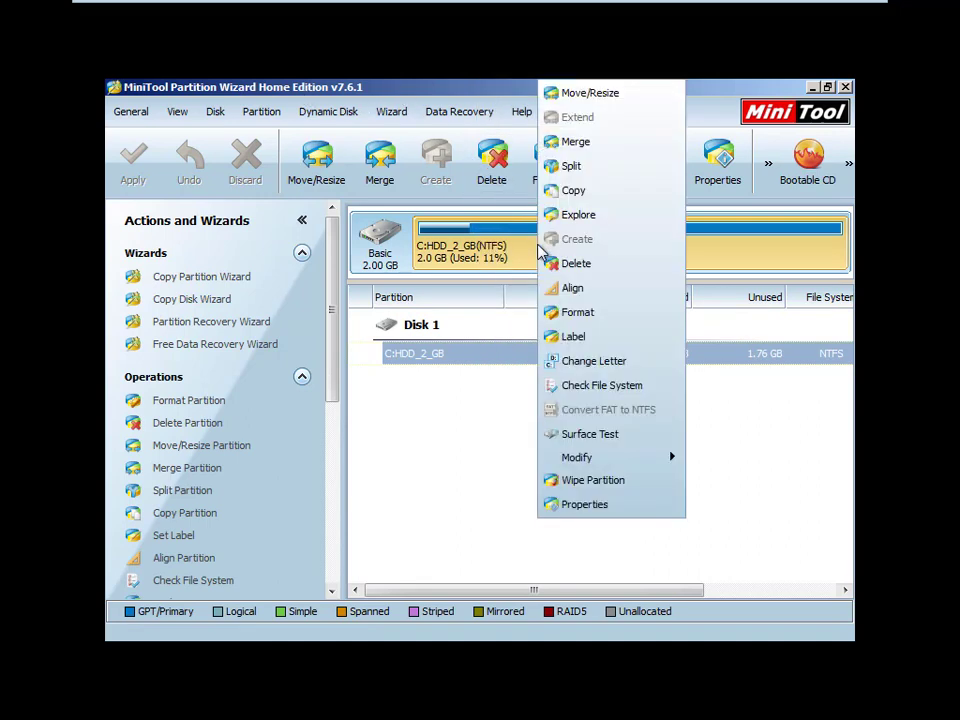
{"action": "left_click", "coordinate": [608, 95]}
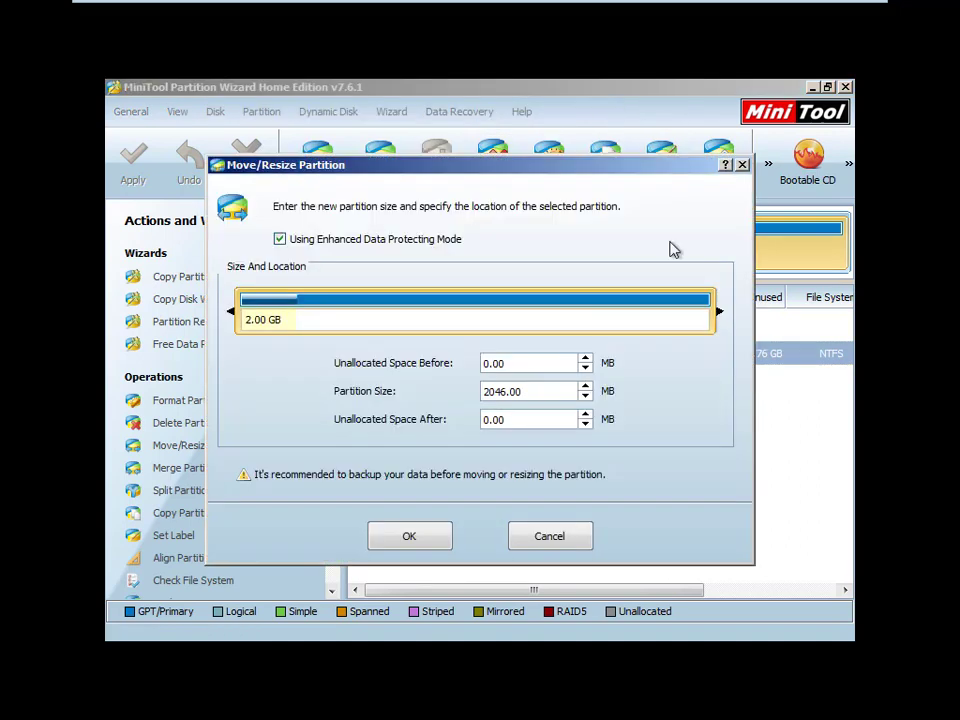
{"action": "left_click_drag", "start_coordinate": [719, 315], "coordinate": [392, 313]}
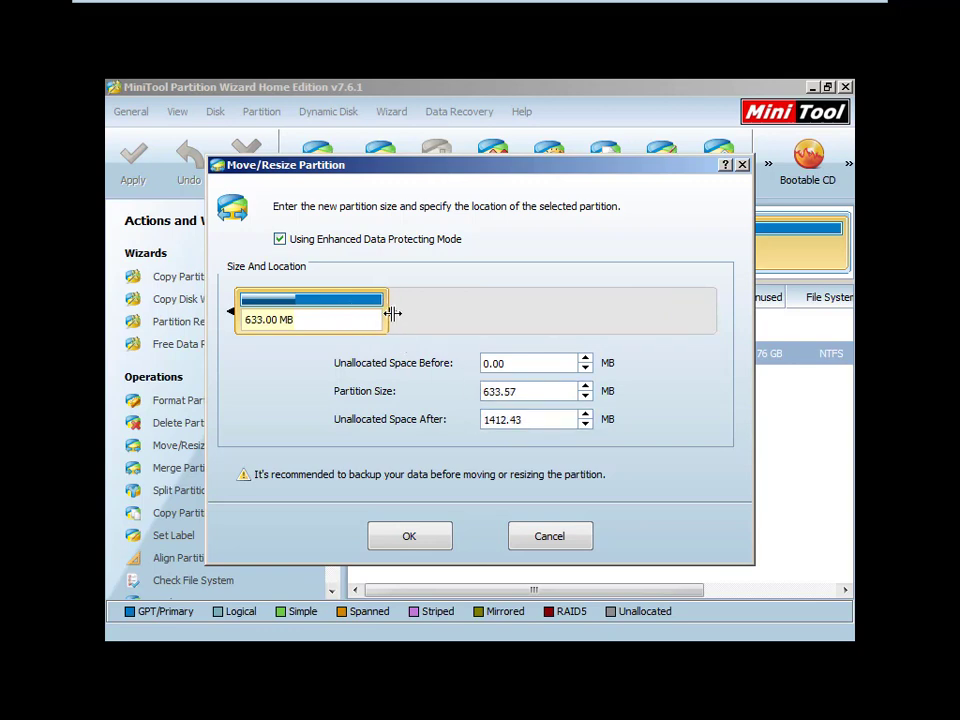
{"action": "left_click", "coordinate": [432, 539]}
- Create a new partition in the unallocated space after C: with the default settings
{"action": "right_click", "coordinate": [613, 246]}
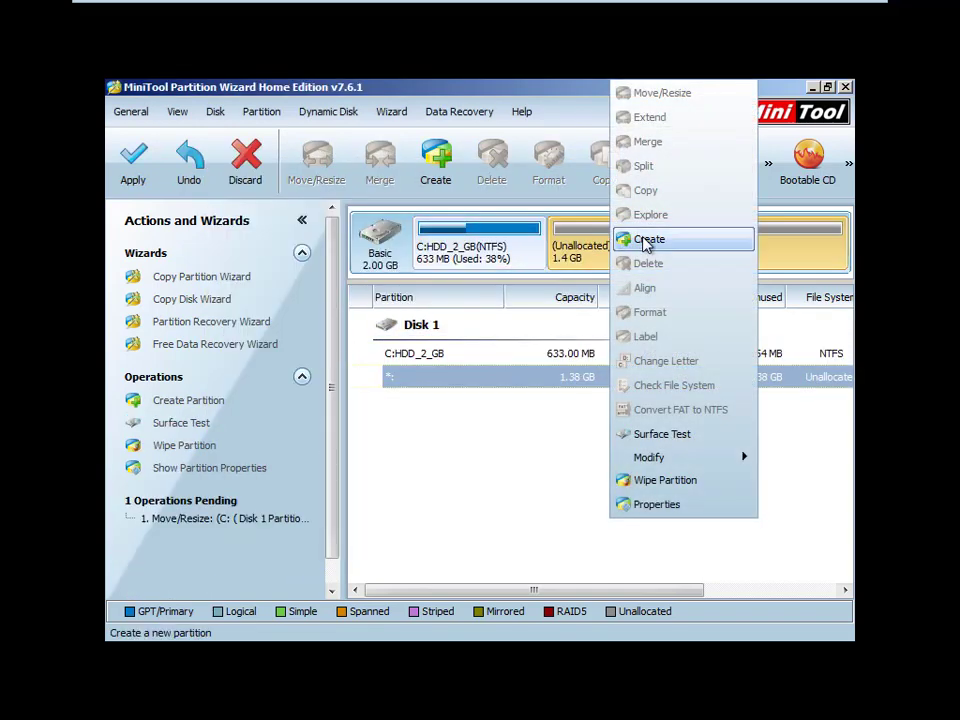
{"action": "left_click", "coordinate": [647, 241]}
{"action": "left_click", "coordinate": [428, 561]}
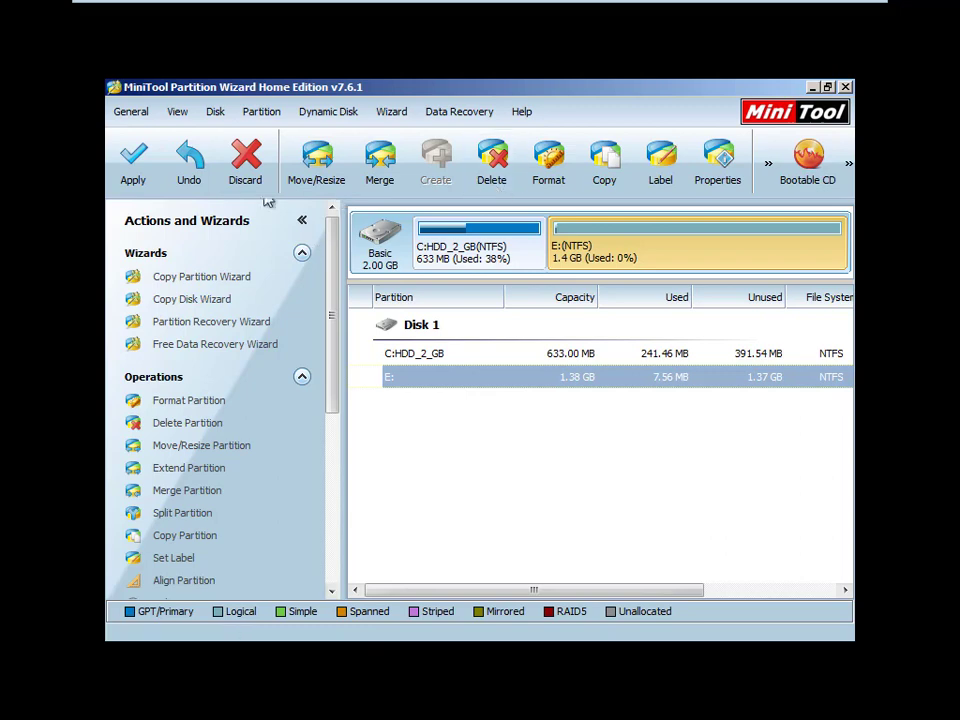
- Discard all pending partition changes and close Partition Wizard
{"action": "left_click", "coordinate": [248, 163]}
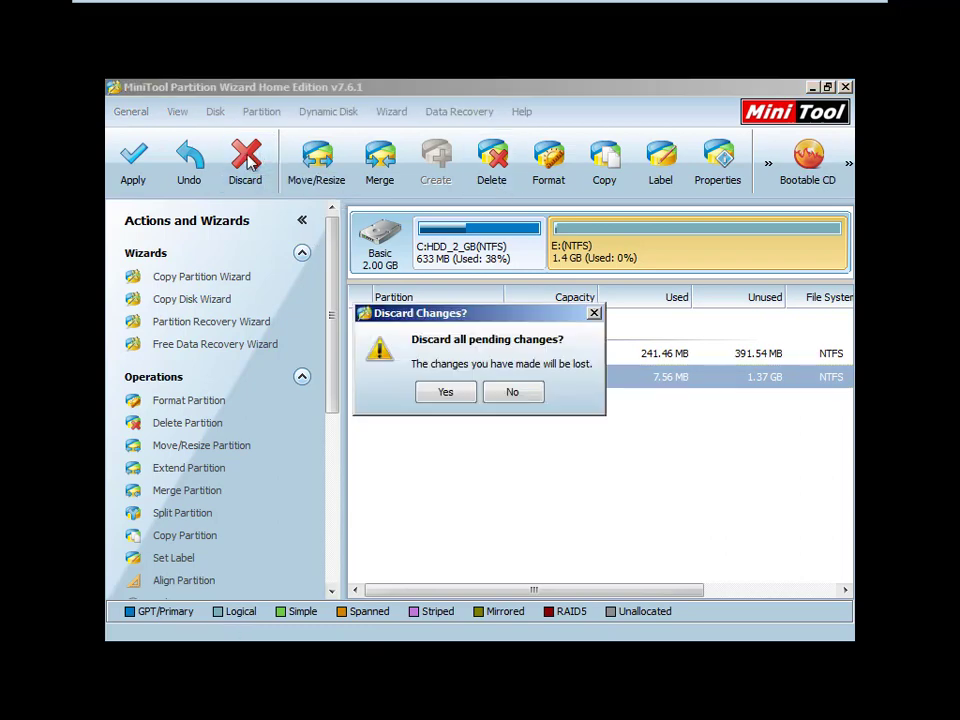
{"action": "left_click", "coordinate": [446, 392]}
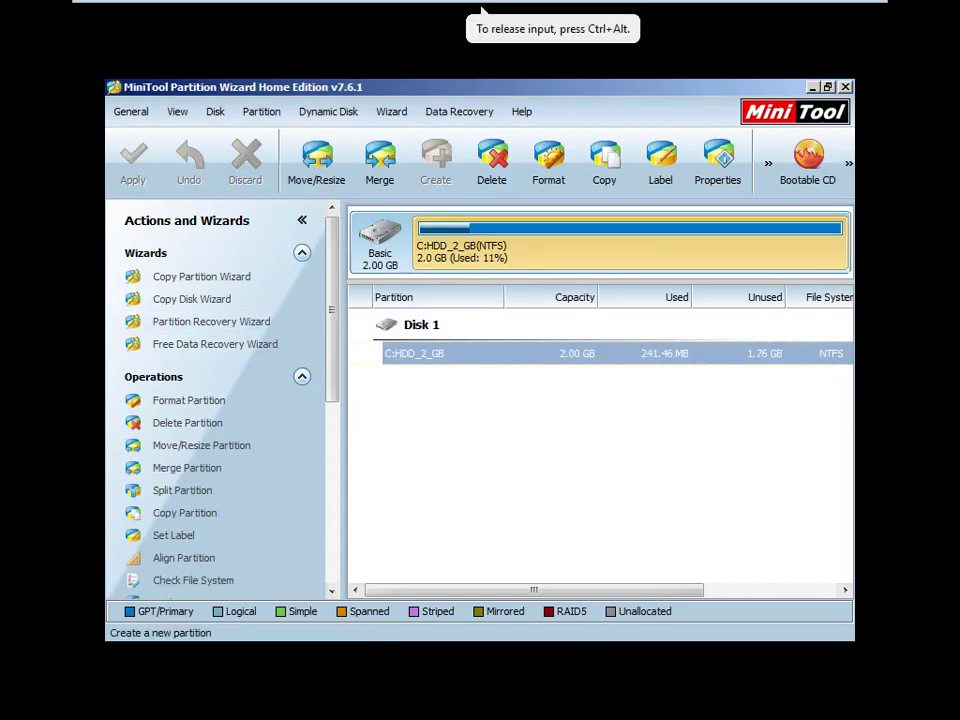
{"action": "left_click", "coordinate": [846, 88]}
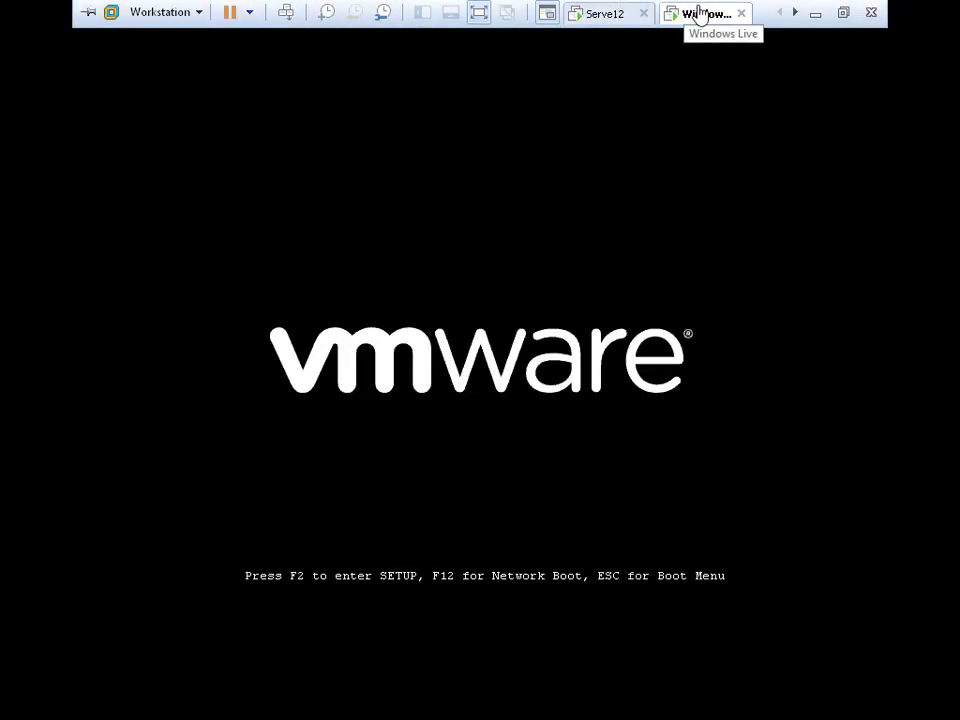
- Release the input from the virtual machine and restart the Windows Live guest
{"action": "left_click", "coordinate": [700, 15]}
{"action": "mouse_move", "coordinate": [744, 45]}
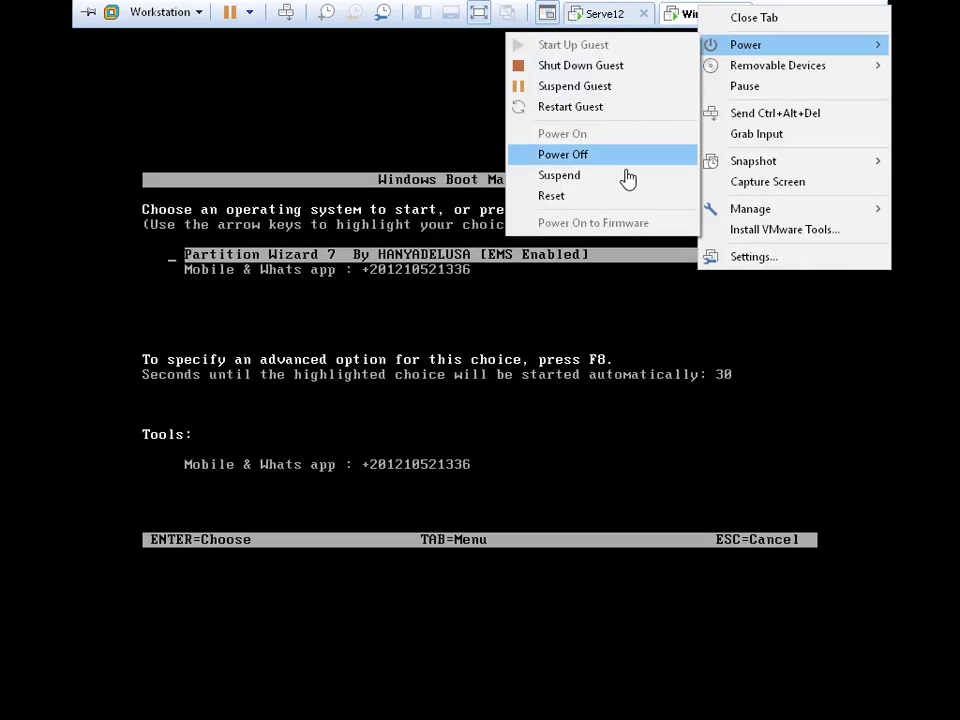
{"action": "left_click", "coordinate": [548, 344]}
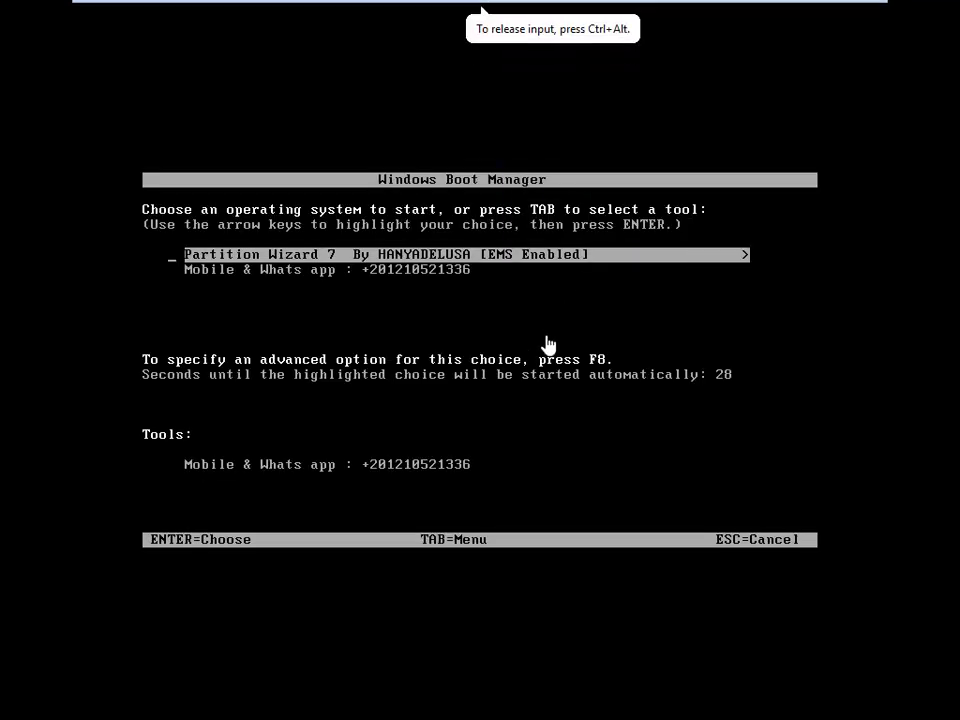
{"action": "key", "text": "ctrl+alt"}
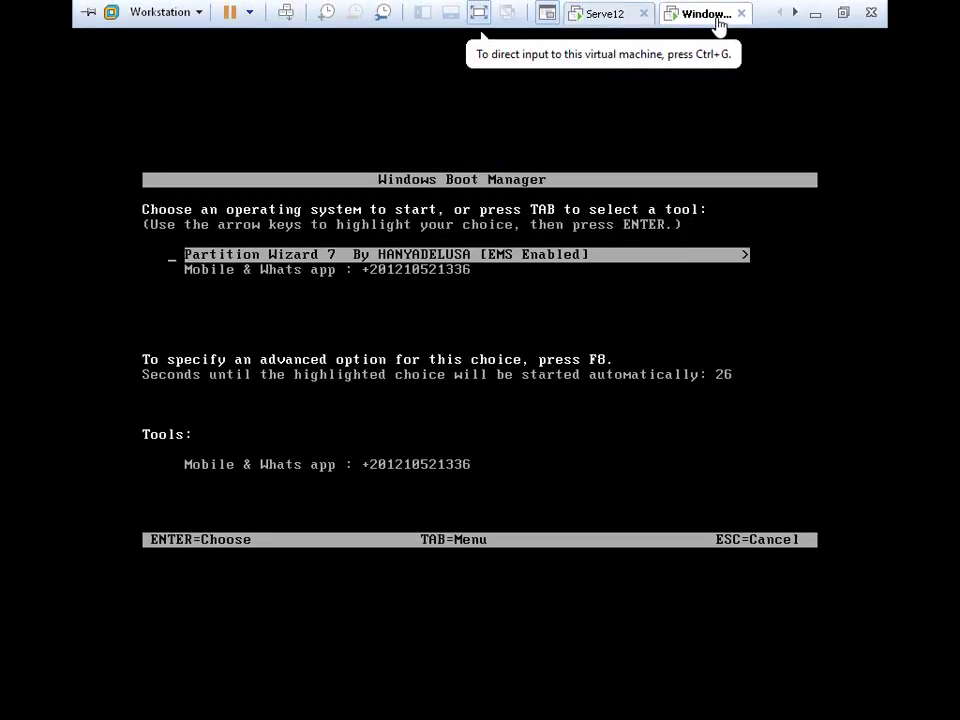
{"action": "left_click", "coordinate": [720, 14]}
{"action": "mouse_move", "coordinate": [767, 58]}
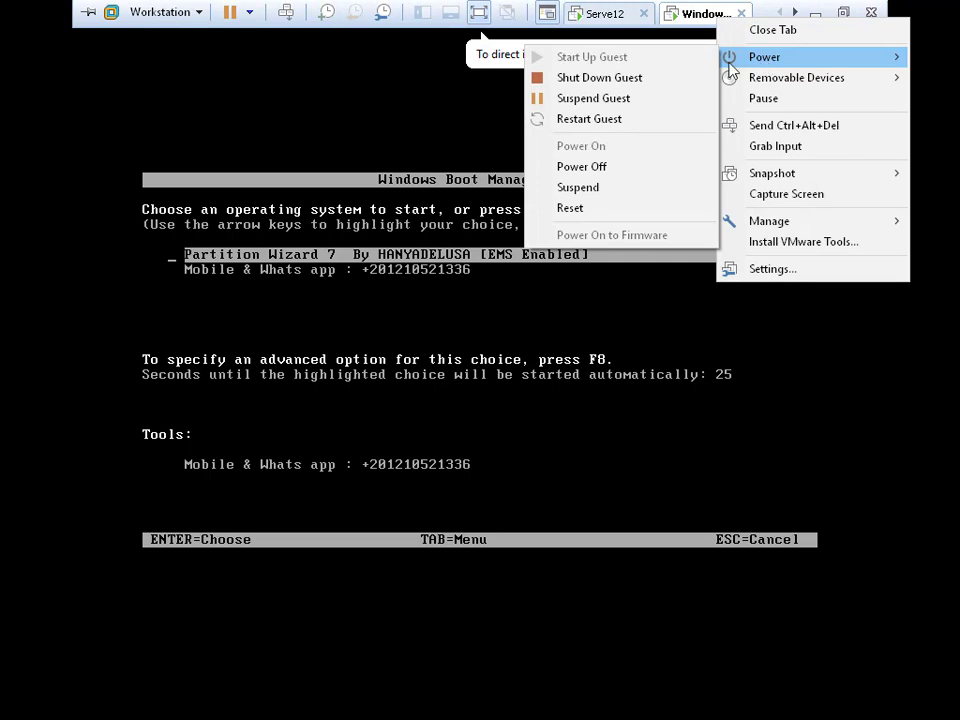
{"action": "left_click", "coordinate": [591, 121]}
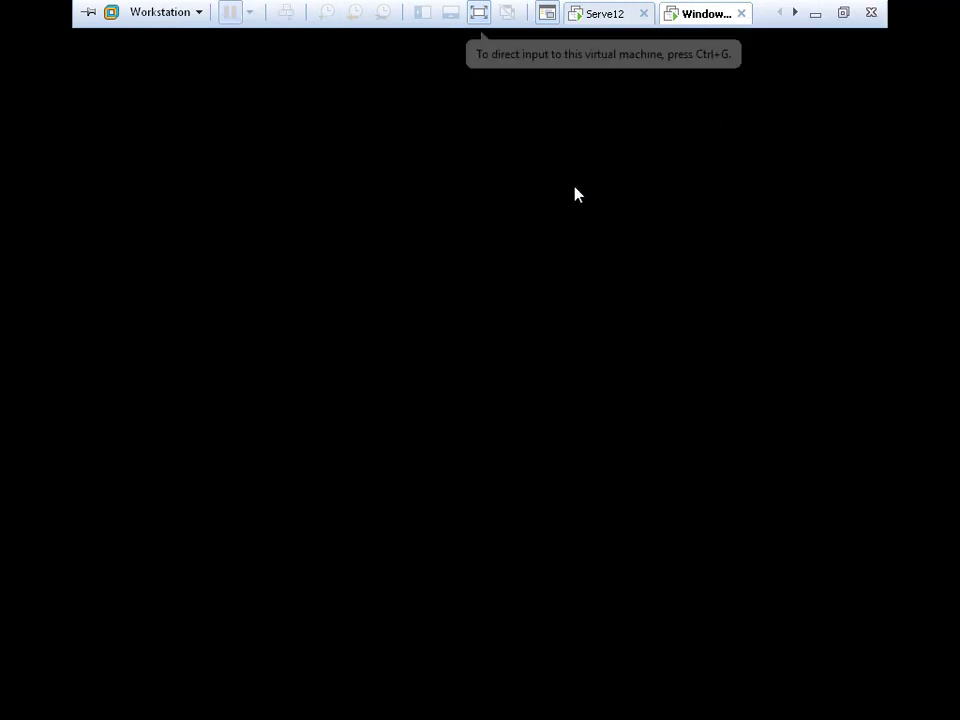
- Open the virtual machine's boot menu during startup and choose network boot from Intel E1000
{"action": "left_click", "coordinate": [566, 276]}
{"action": "key", "text": "Escape"}
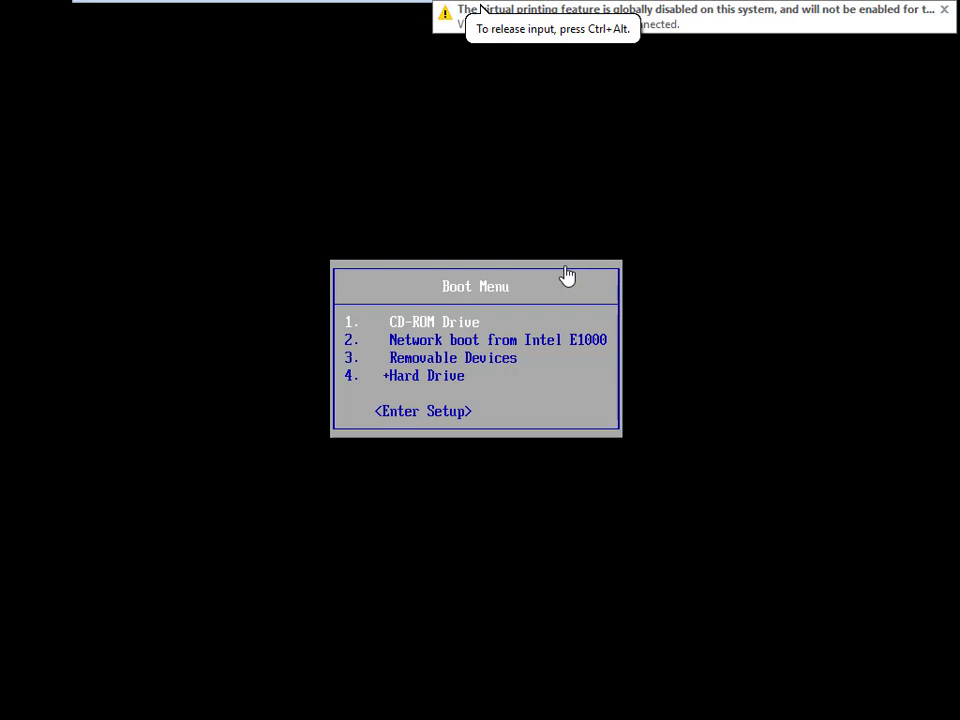
{"action": "key", "text": "Down"}
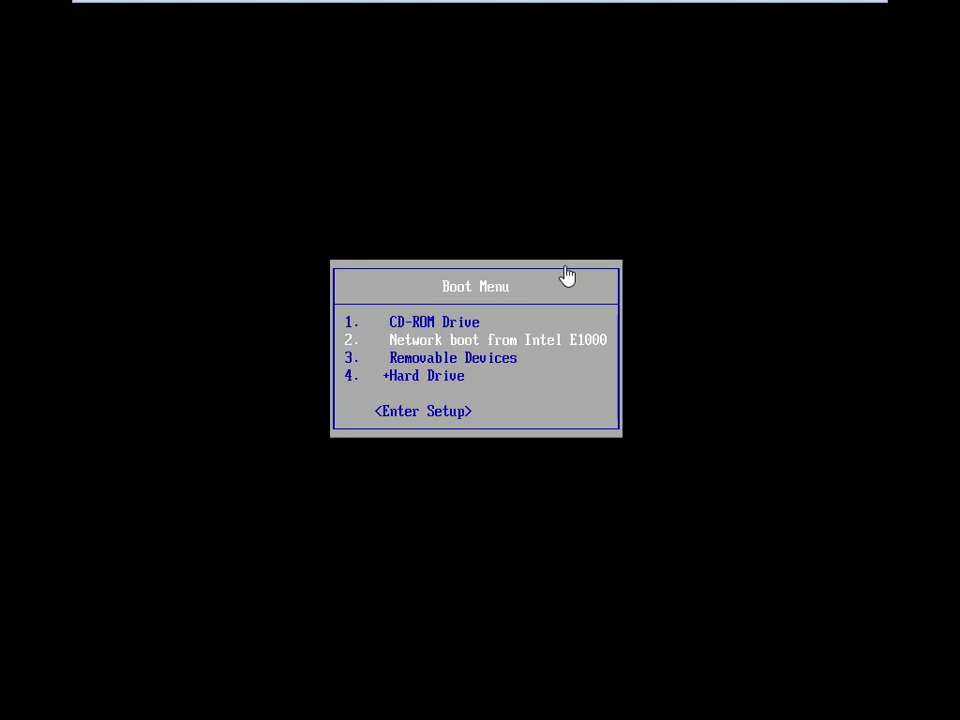
{"action": "key", "text": "Return"}
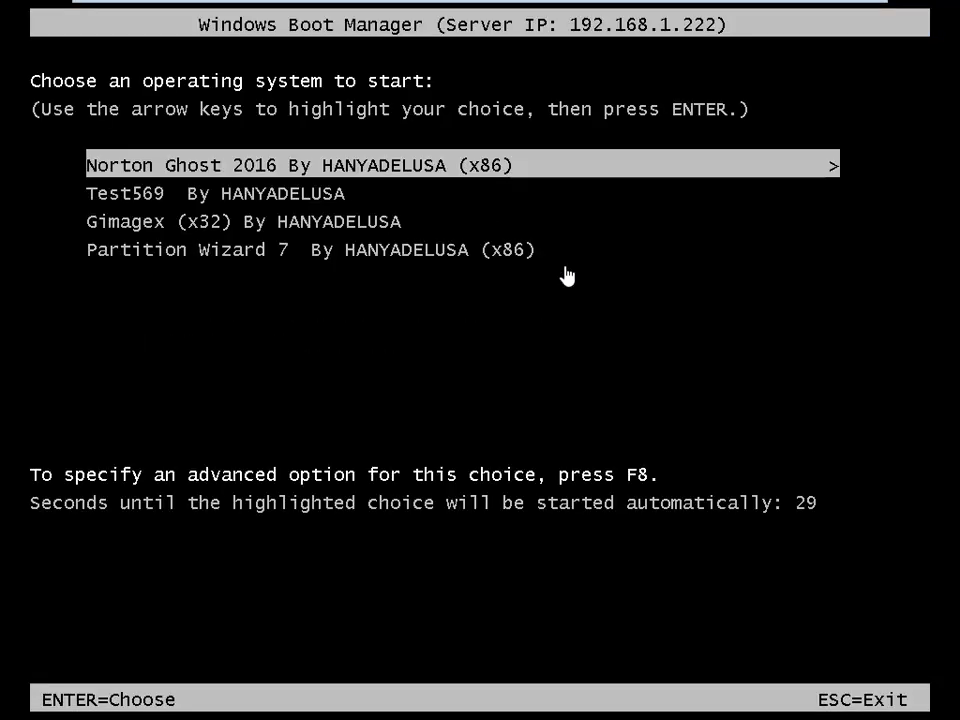
- Start the Partition Wizard 7 (x86) entry from the network server's Windows Boot Manager list
{"action": "key", "text": "Down"}
{"action": "key", "text": "Down"}
{"action": "key", "text": "Down"}
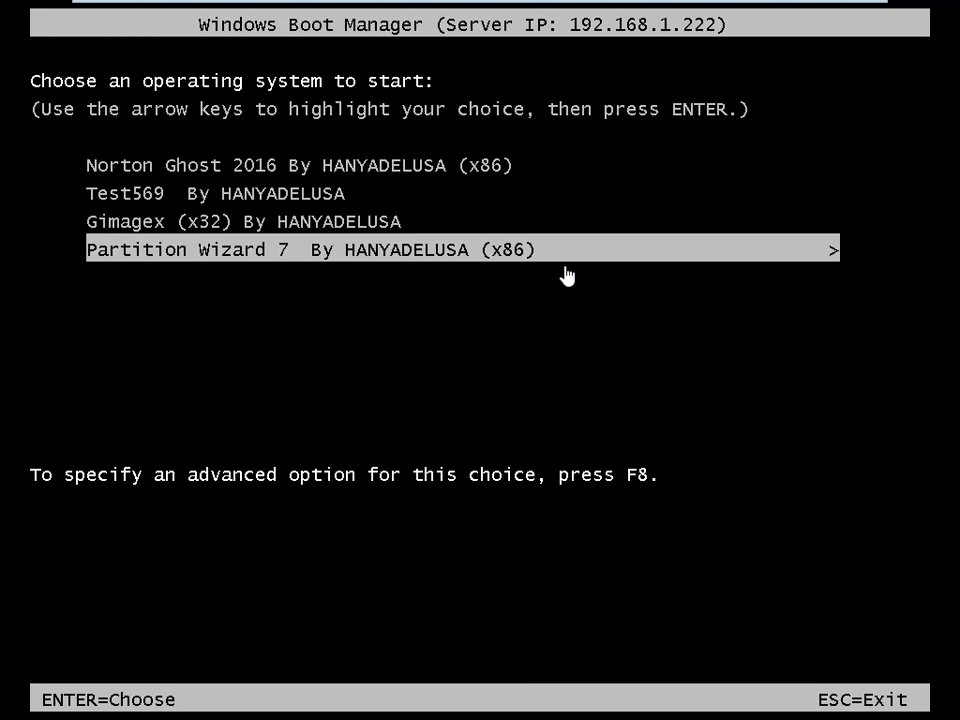
{"action": "key", "text": "Return"}
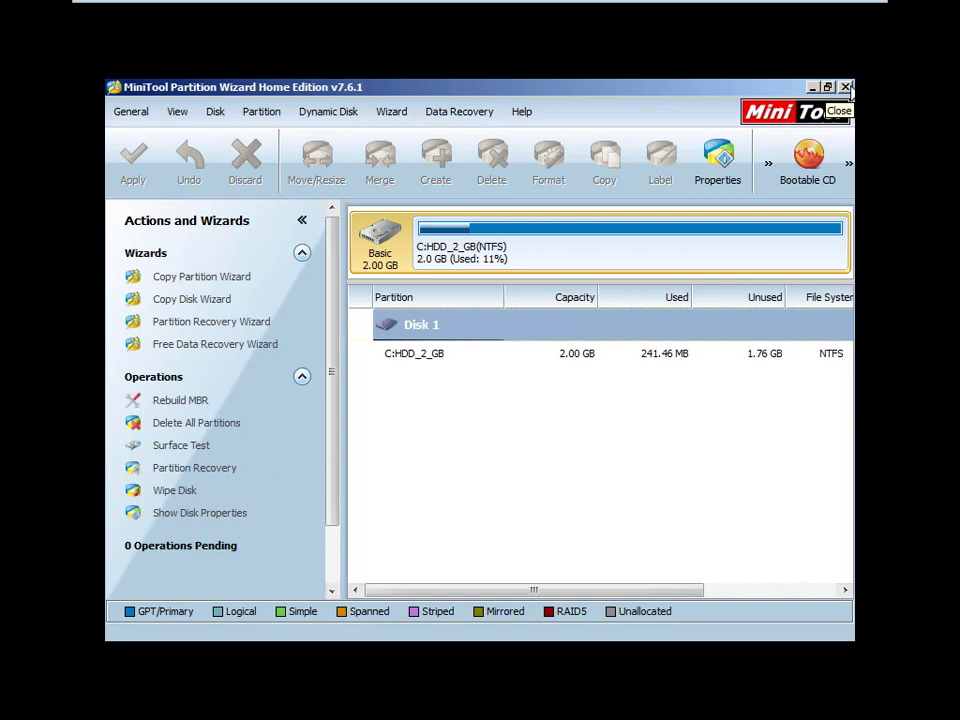
- Examine the operations offered for the C:HDD_2_GB partition and for Disk 1, along with the program's general commands
{"action": "left_click", "coordinate": [570, 236]}
{"action": "right_click", "coordinate": [569, 238]}
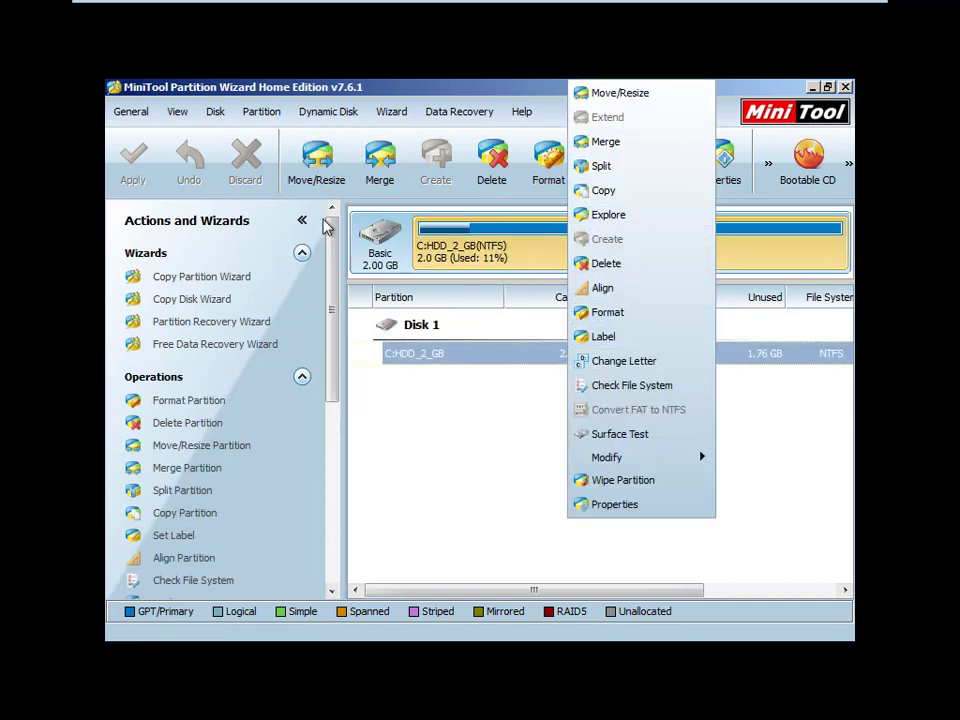
{"action": "left_click", "coordinate": [394, 446]}
{"action": "left_click", "coordinate": [380, 245]}
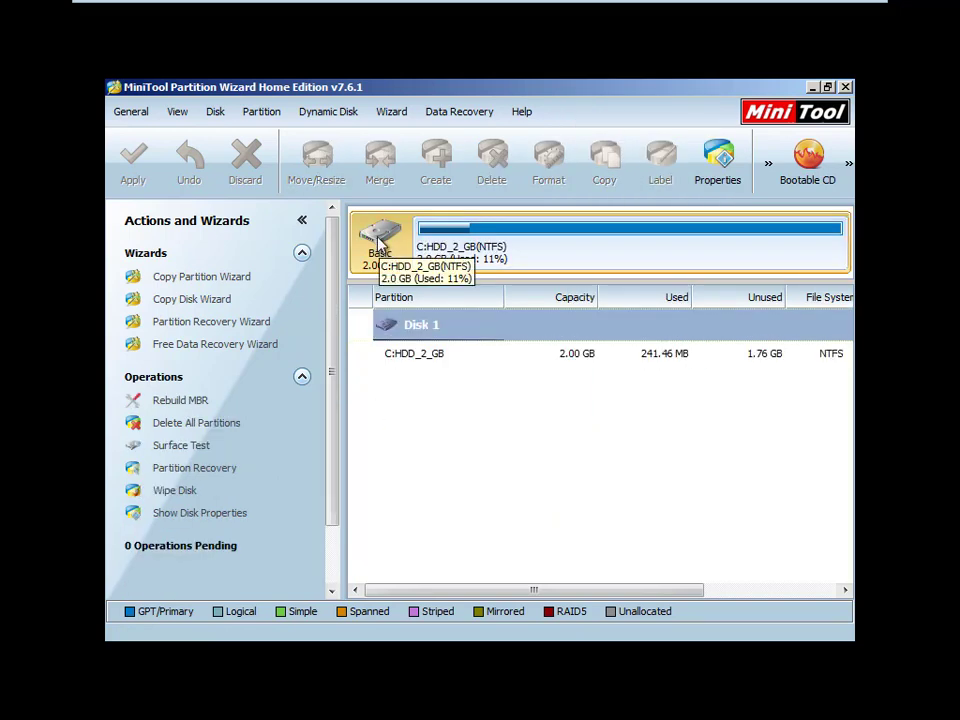
{"action": "right_click", "coordinate": [380, 245]}
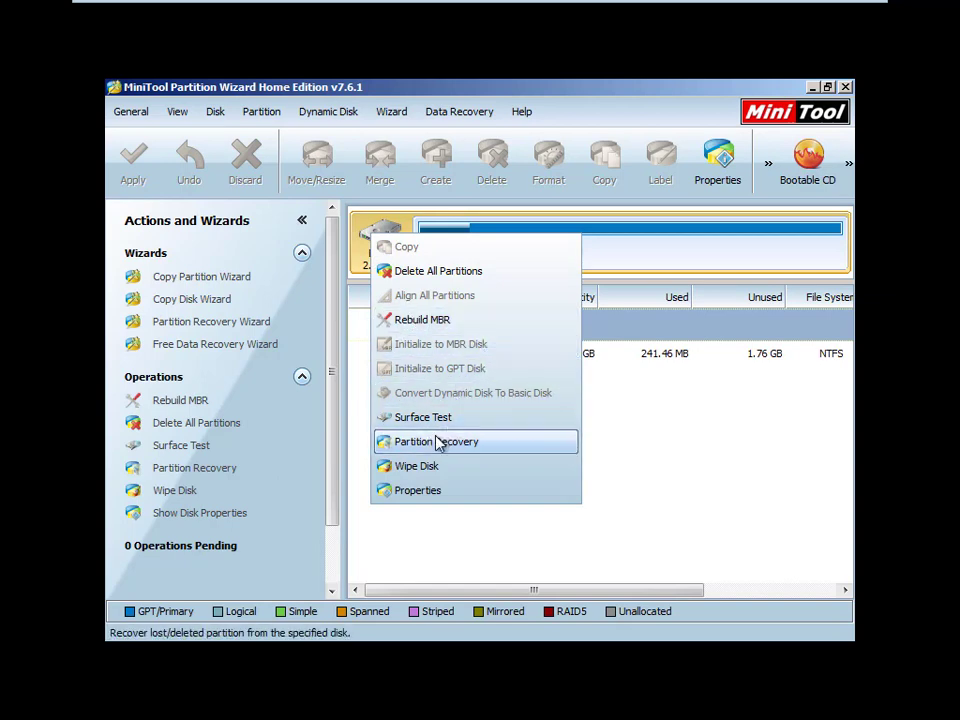
{"action": "left_click", "coordinate": [709, 388]}
{"action": "left_click", "coordinate": [476, 232]}
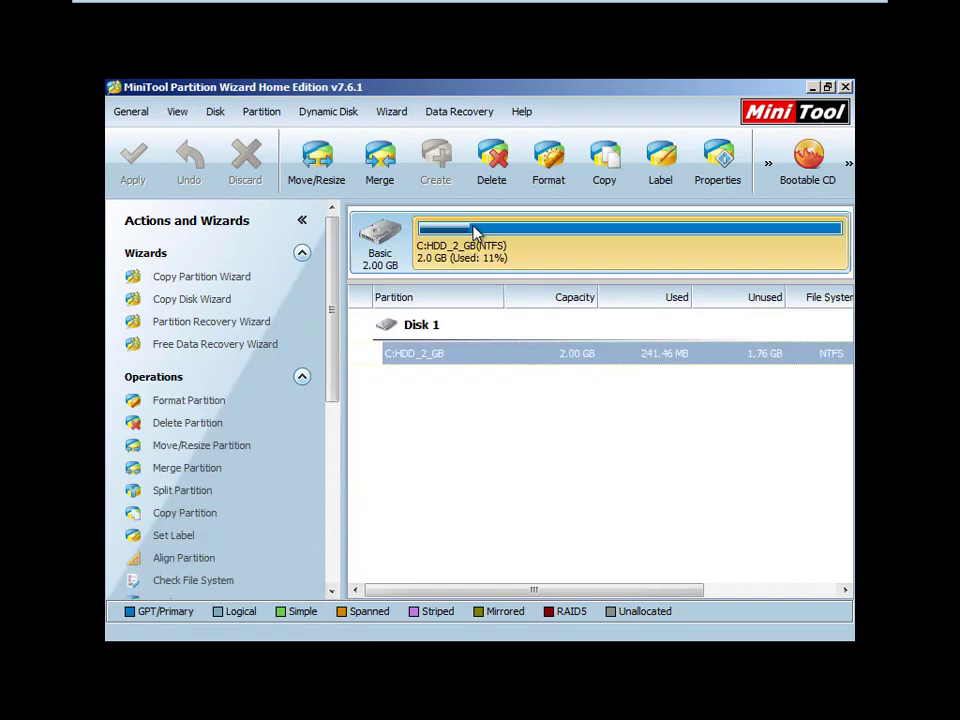
{"action": "right_click", "coordinate": [521, 253]}
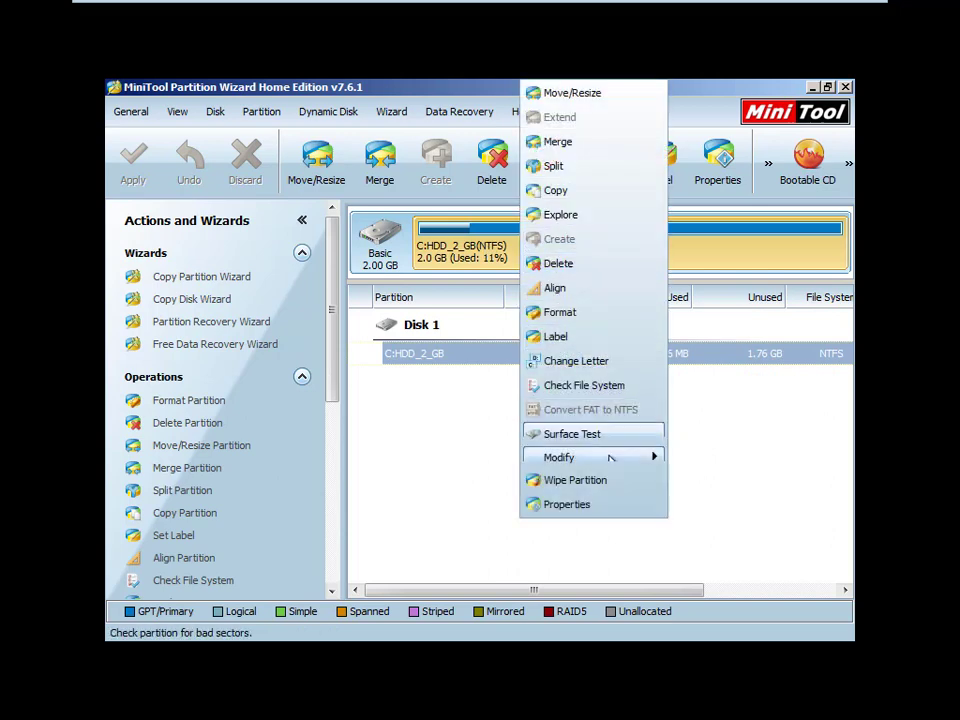
{"action": "mouse_move", "coordinate": [618, 465]}
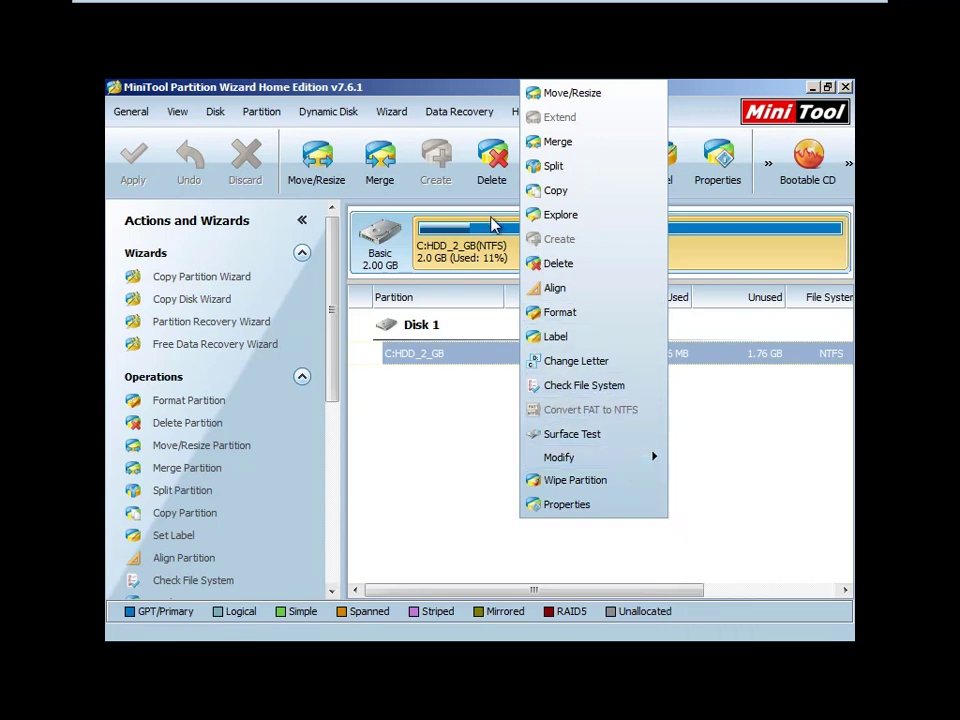
{"action": "left_click", "coordinate": [140, 115]}
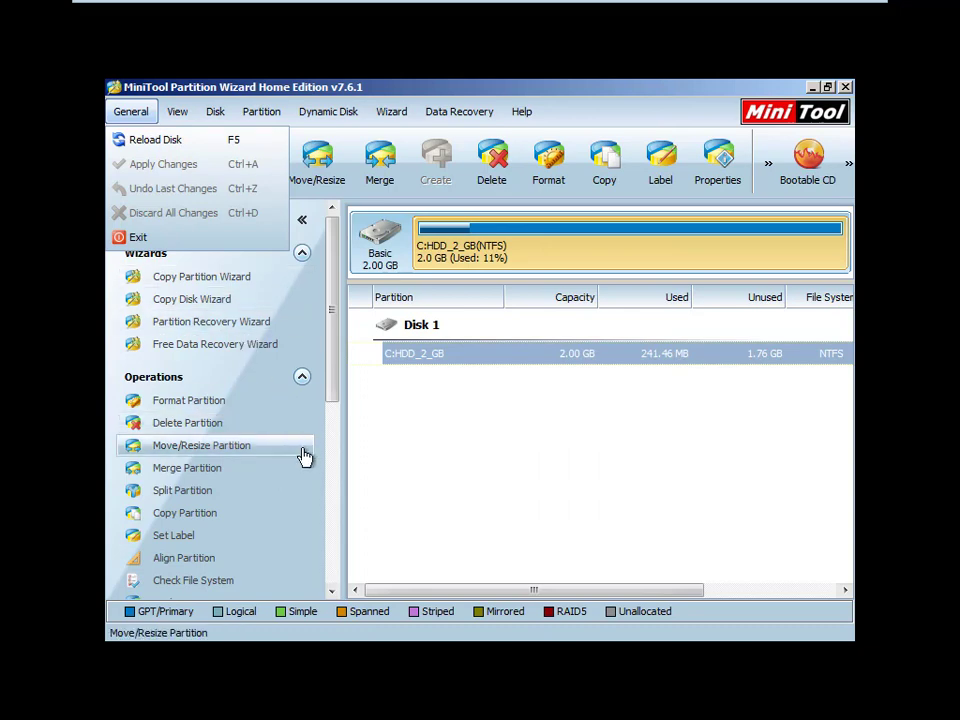
{"action": "left_click", "coordinate": [424, 441]}
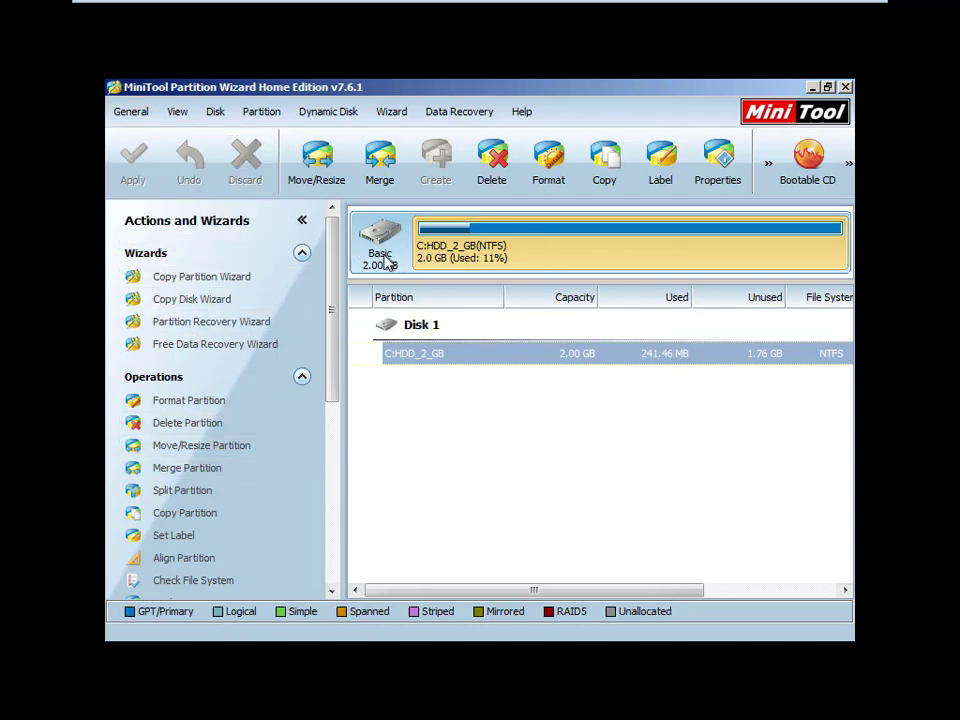
{"action": "left_click", "coordinate": [406, 215]}
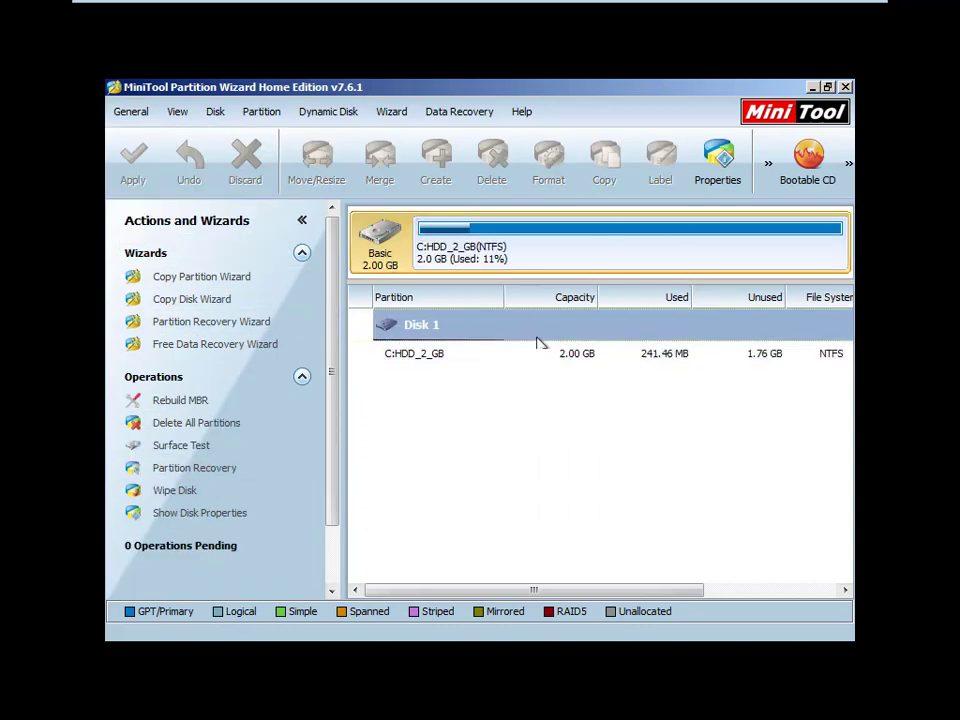
{"action": "right_click", "coordinate": [407, 240]}
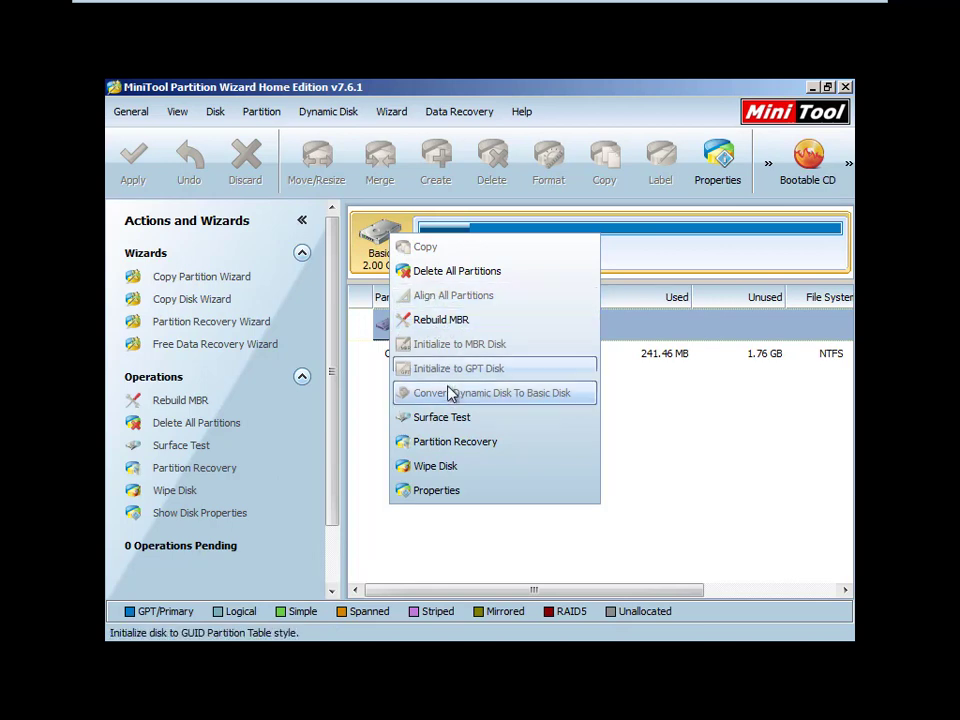
{"action": "left_click", "coordinate": [360, 266]}
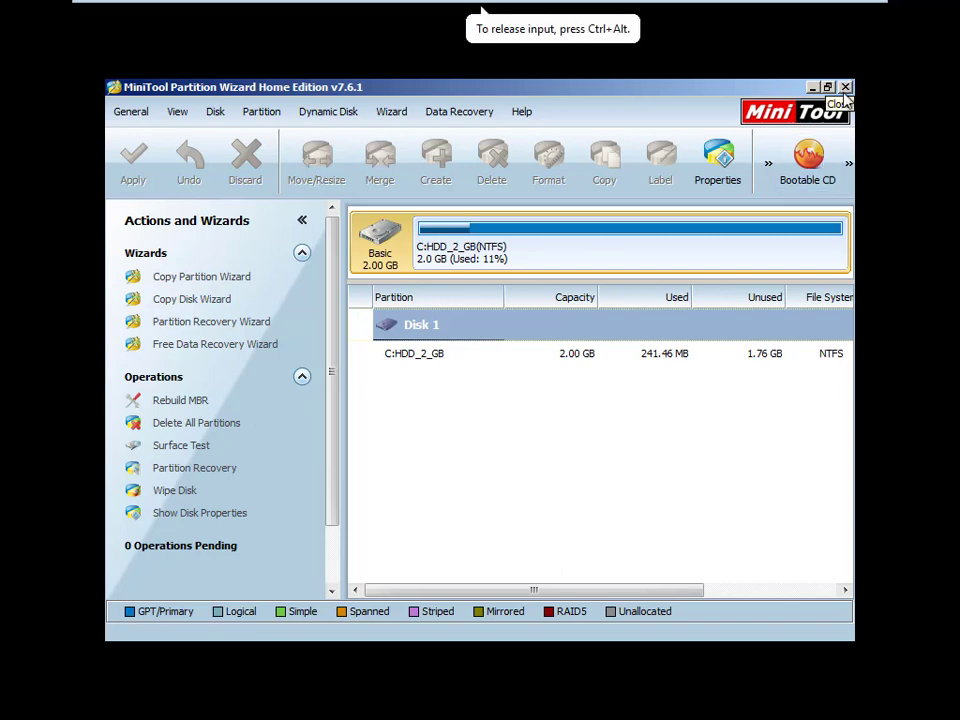
- Minimize the full-screen VMware Workstation window to return to the host desktop
{"action": "mouse_move", "coordinate": [808, 6]}
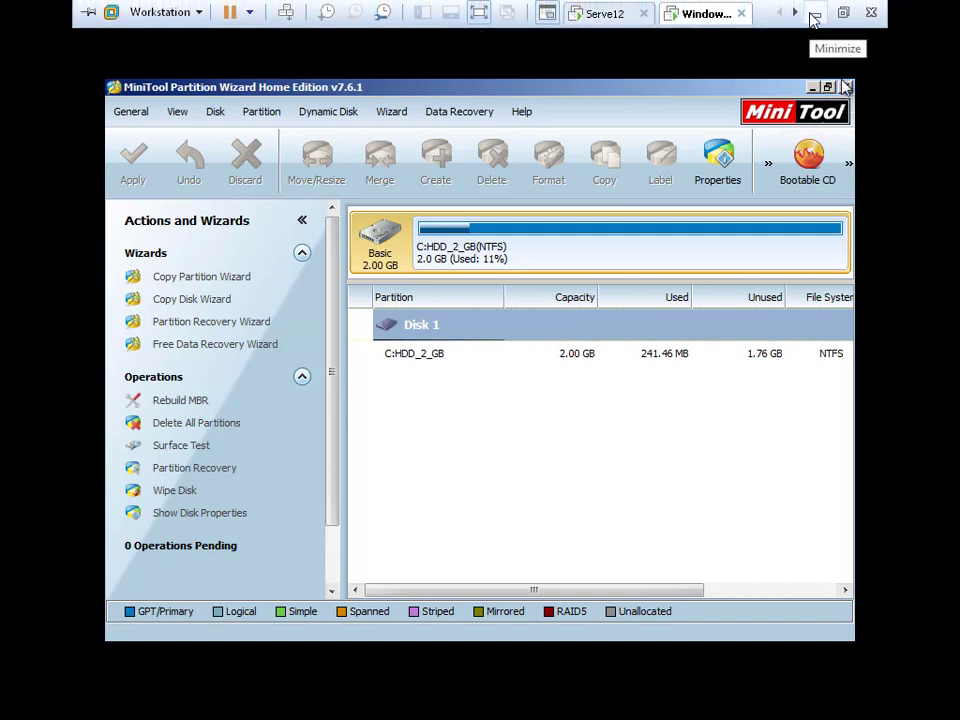
{"action": "left_click", "coordinate": [815, 18]}
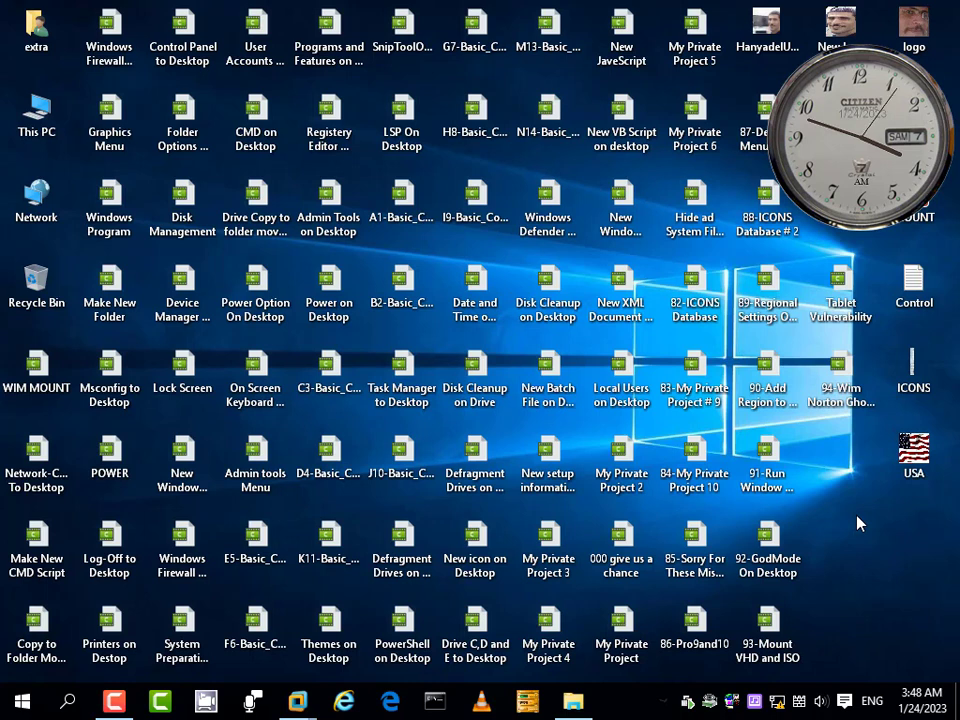